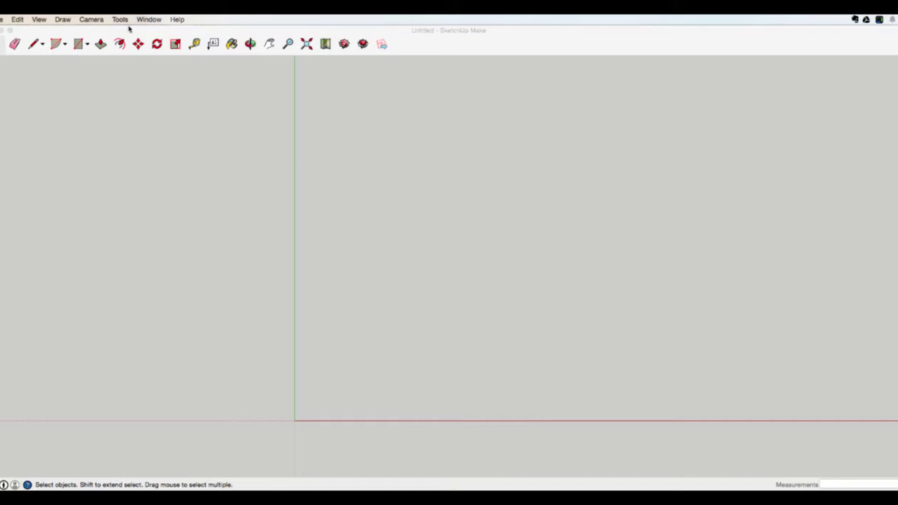
Draw a 12' line from the origin along the red axis.
left_click(32, 45)
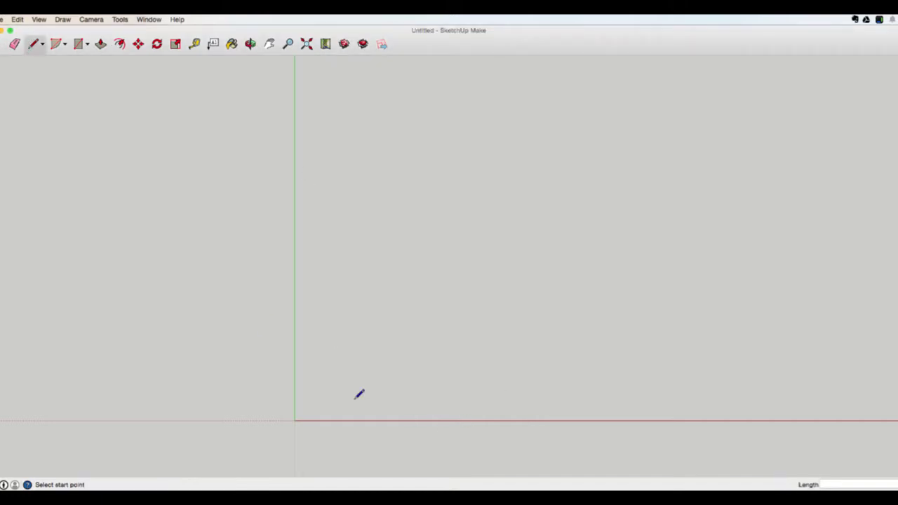
left_click(295, 420)
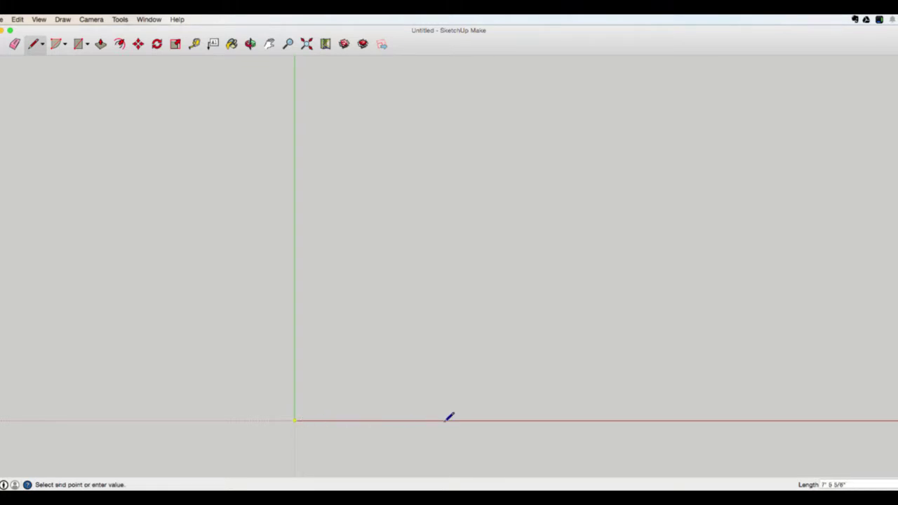
type("12")
key("Return")
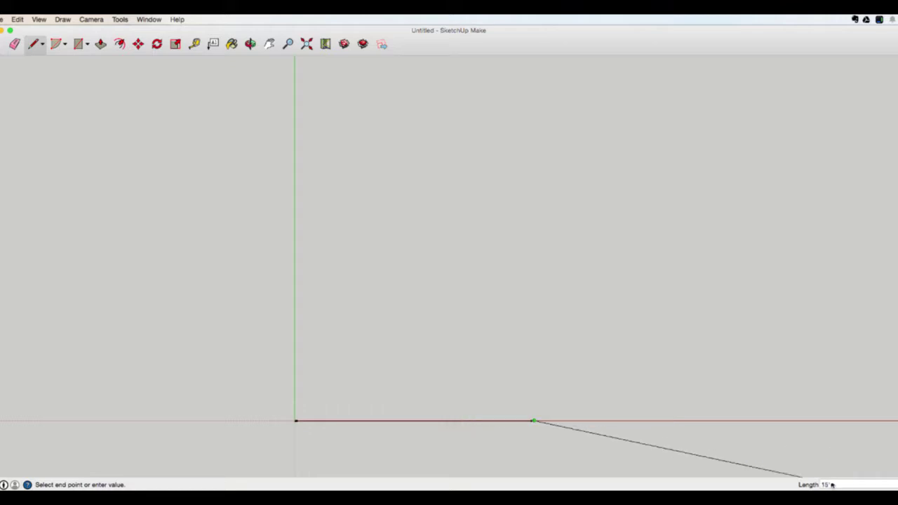
key("Escape")
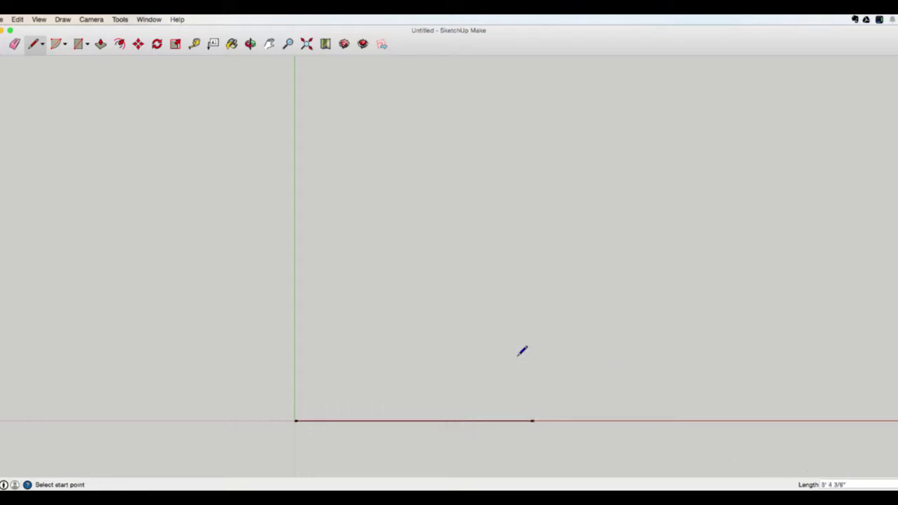
Draw a second 12' line from the origin up the green axis.
left_click(295, 420)
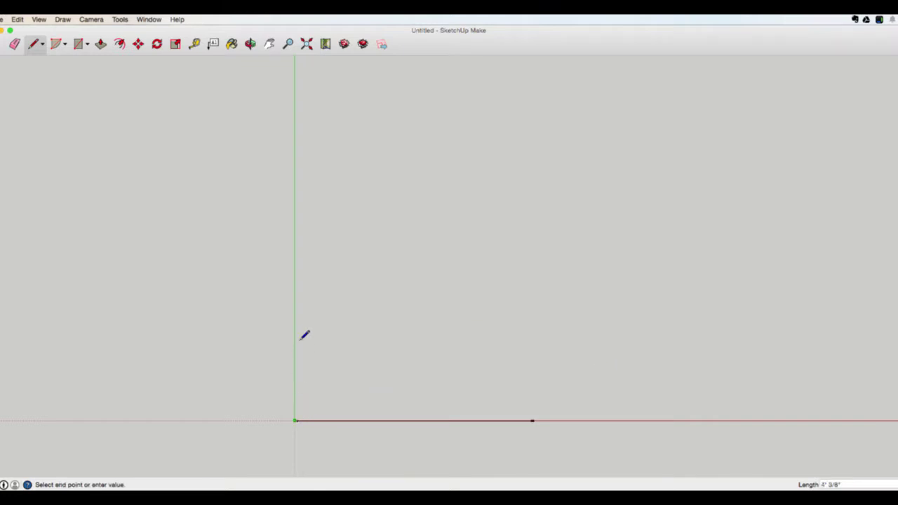
type("12'")
key("Return")
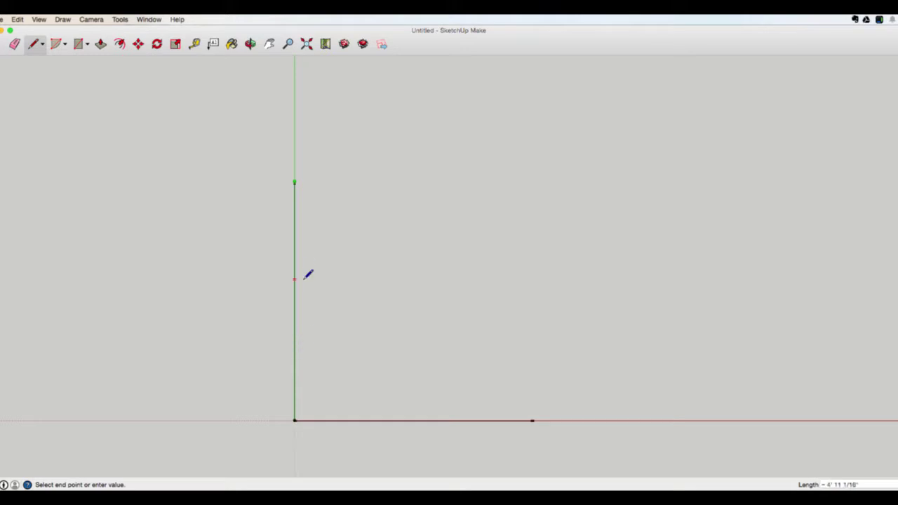
key("Escape")
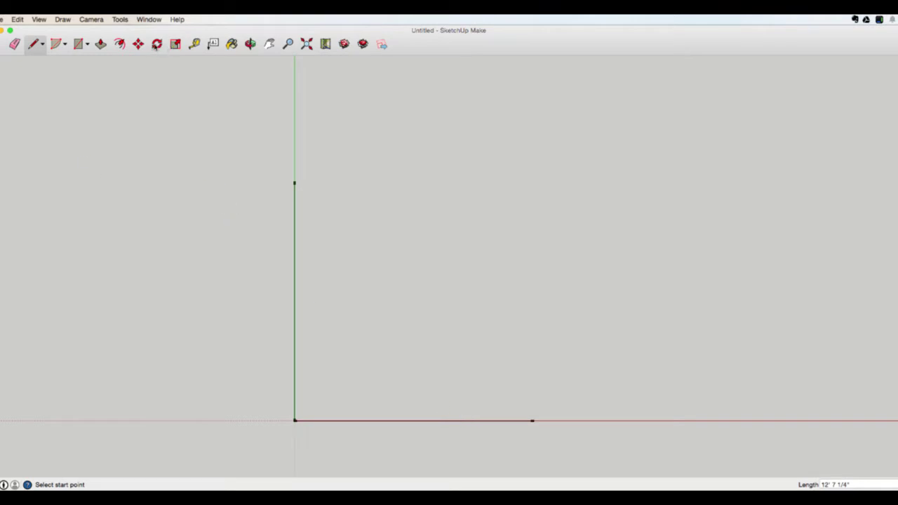
left_click(194, 44)
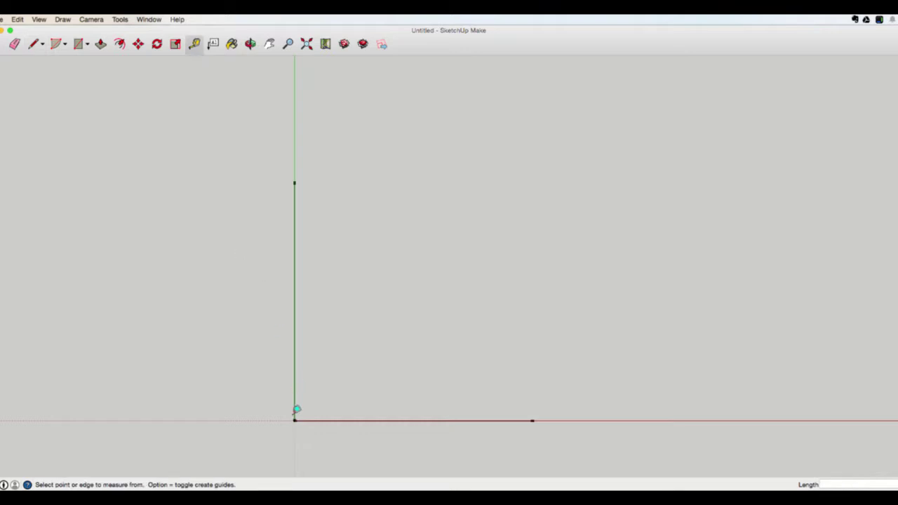
Tape-measure the green-axis line from the origin to its top end, confirming 12'.
left_click(295, 420)
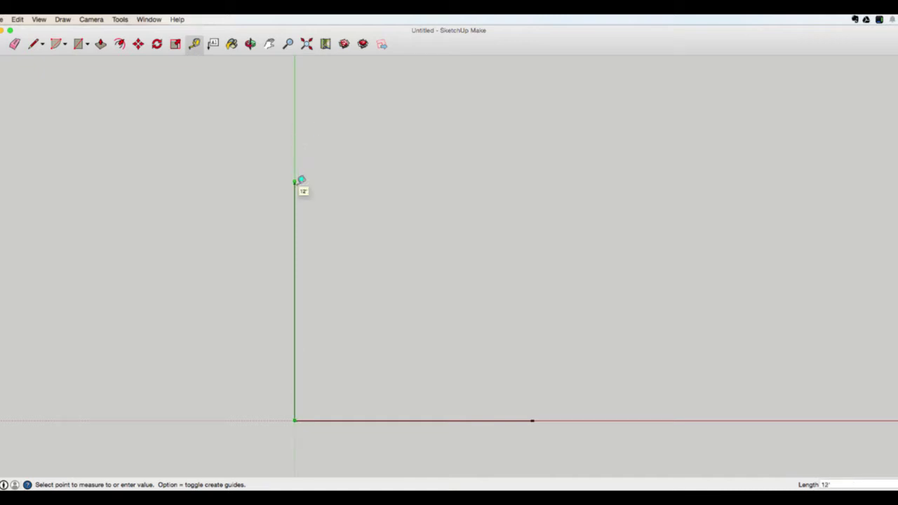
left_click(295, 182)
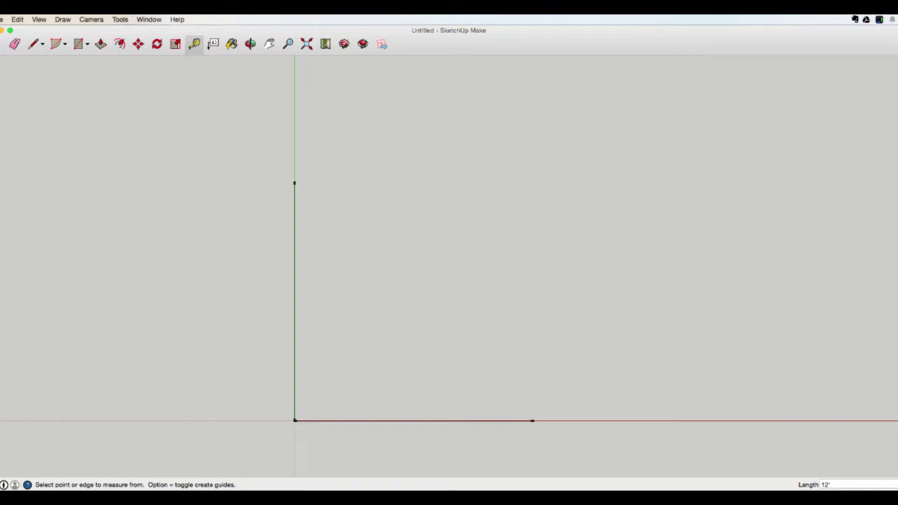
key("super+Tab")
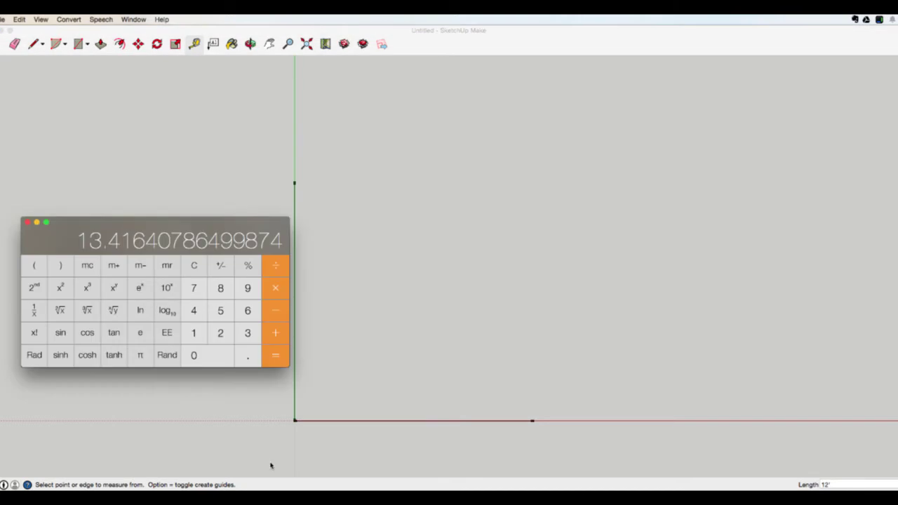
Square both 12' sides in Calculator, 12 × 12 = 144 each.
left_click(203, 337)
left_click(220, 335)
left_click(277, 288)
left_click(194, 332)
left_click(220, 334)
left_click(275, 356)
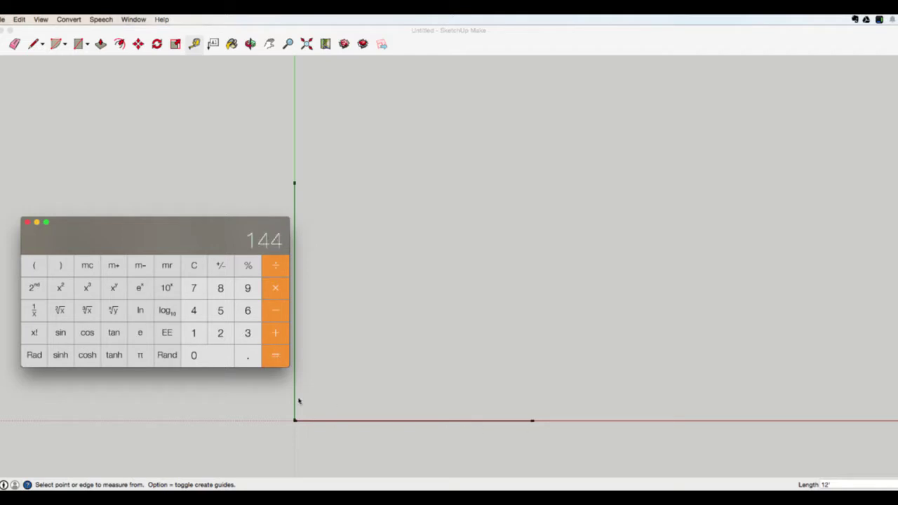
left_click(193, 334)
left_click(220, 334)
left_click(199, 335)
left_click(221, 337)
left_click(271, 354)
Add 144 + 144 = 288 and take its square root, 16.97056274847714.
left_click(276, 324)
left_click(194, 331)
double_click(195, 310)
left_click(275, 358)
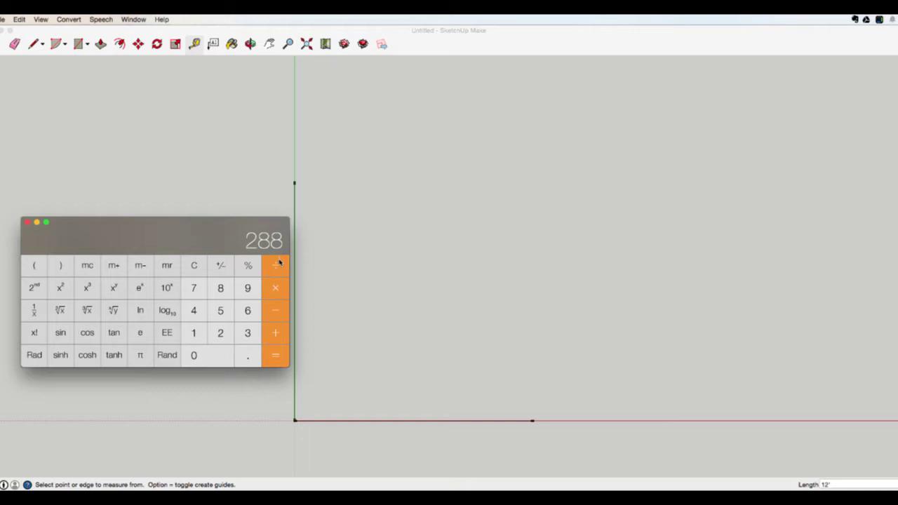
left_click(58, 312)
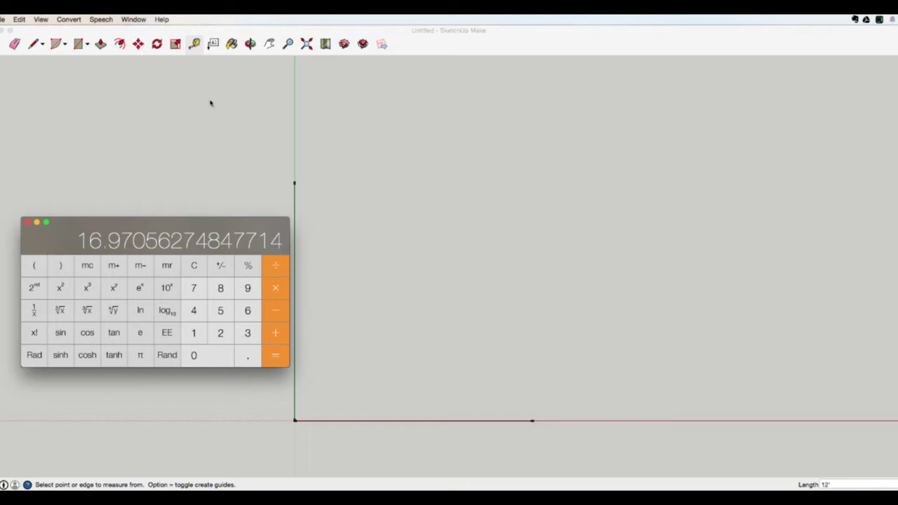
left_click(197, 45)
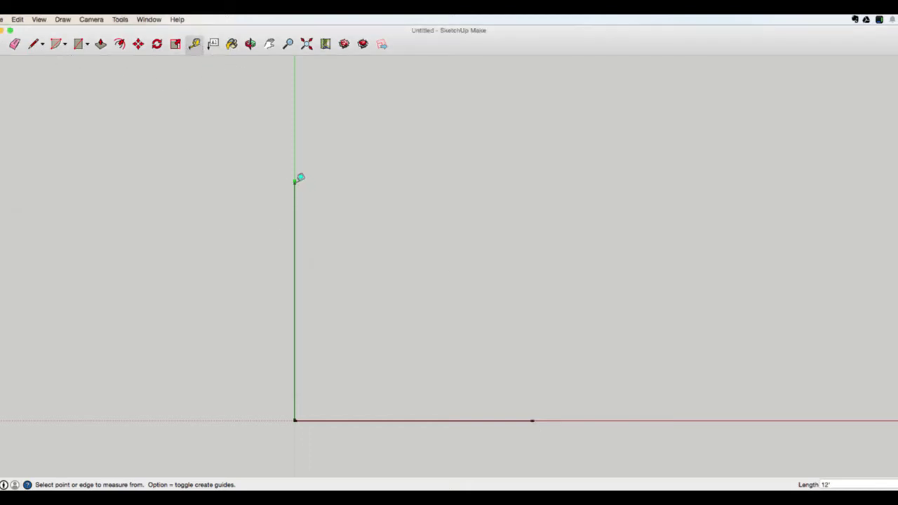
Tape-measure the diagonal between the two lines' far ends, about 16' 11 5/8", then switch to Select.
left_click(297, 179)
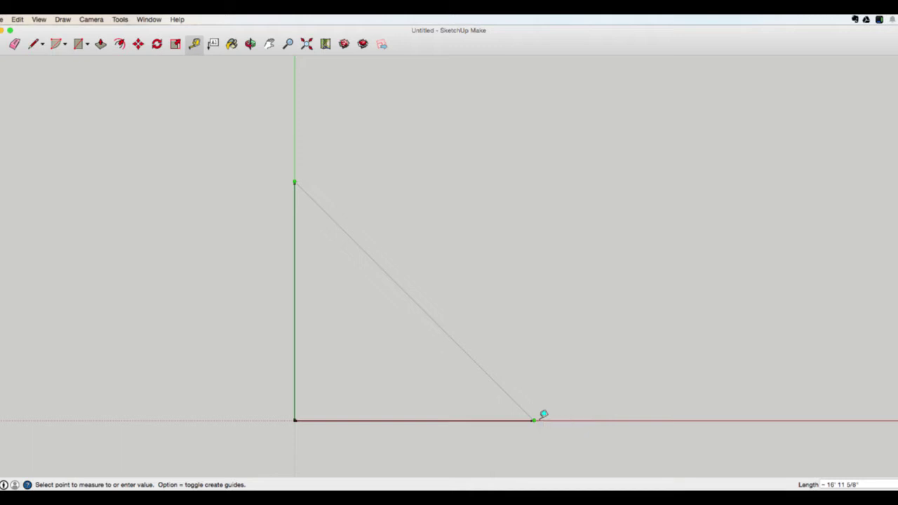
left_click(418, 197)
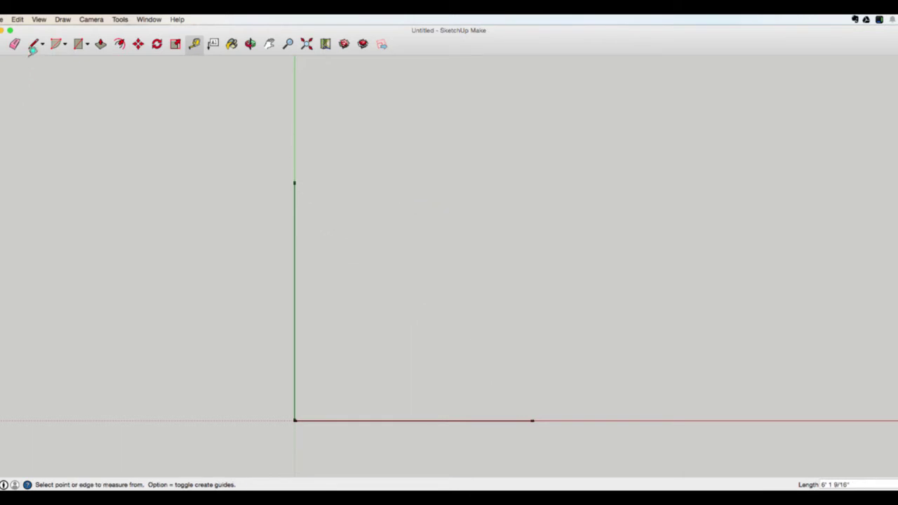
left_click(33, 43)
left_click(295, 223)
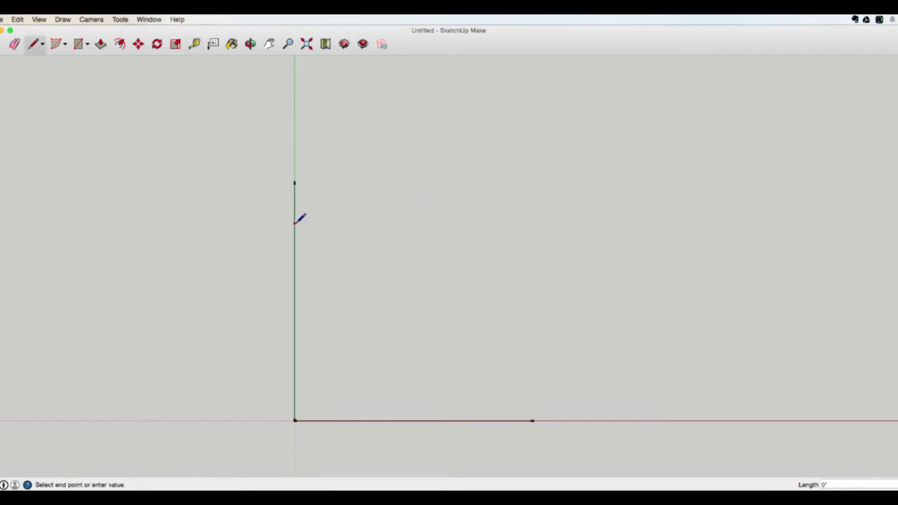
key("Escape")
key("space")
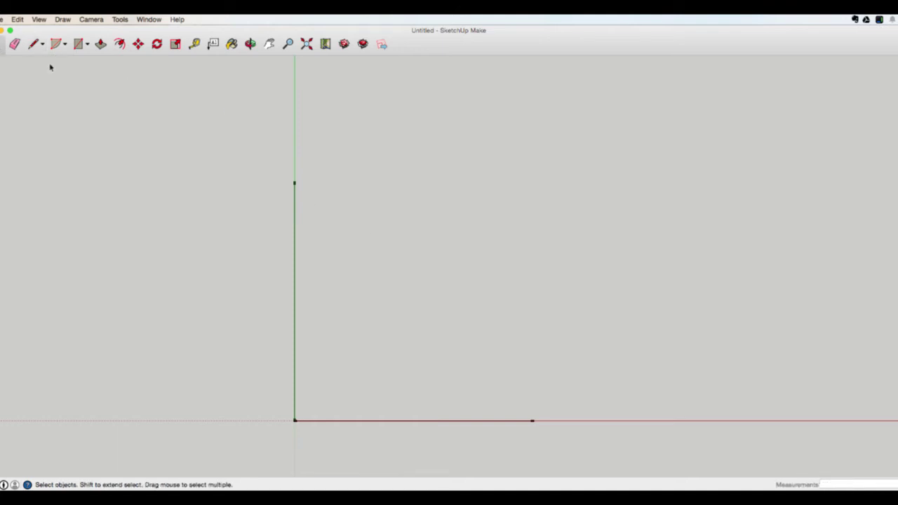
Delete the 12' green-axis line and draw a 6' line up green from the origin.
key("Delete")
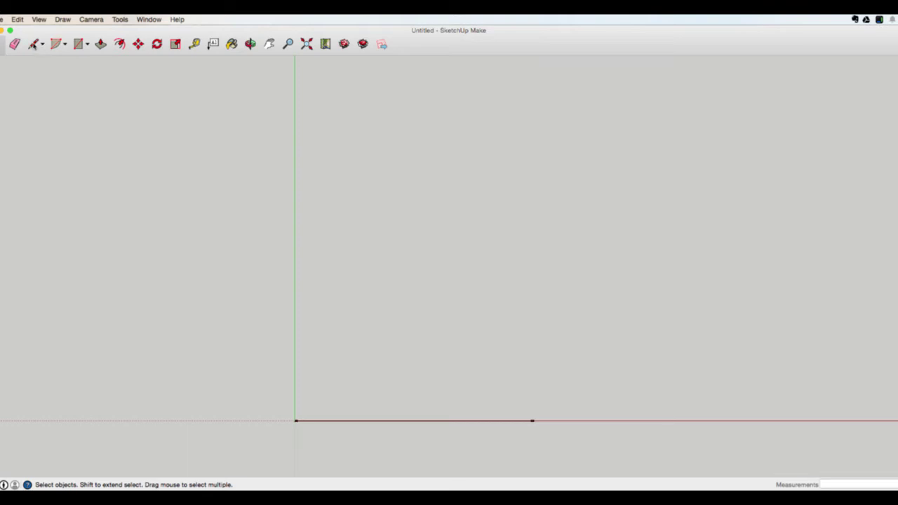
left_click(33, 44)
left_click(295, 419)
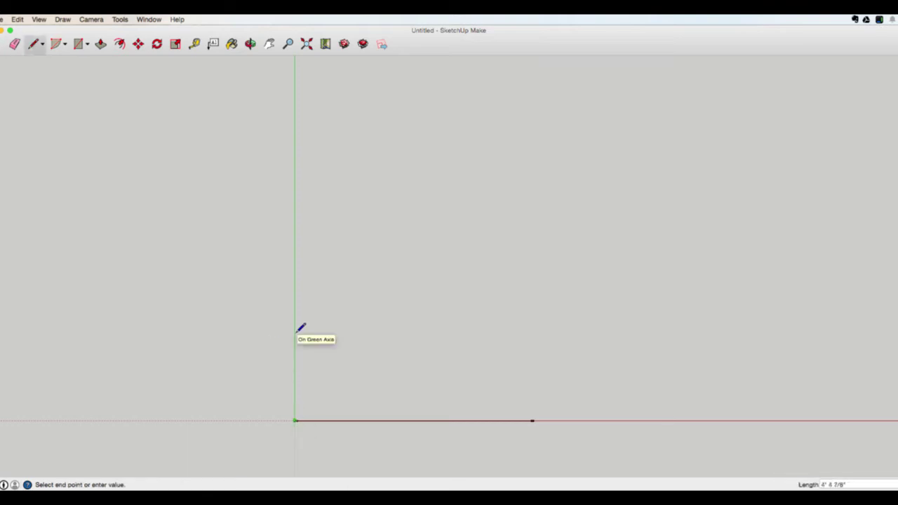
type("6")
key("Return")
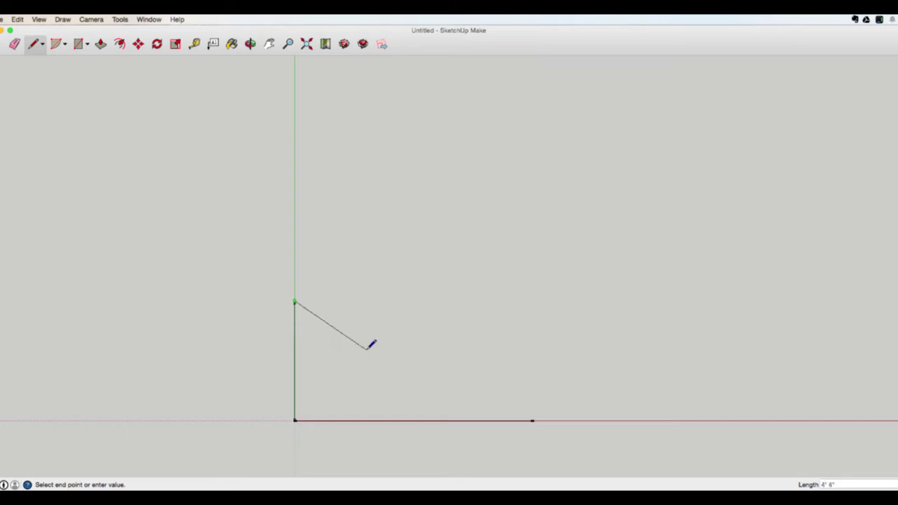
key("Escape")
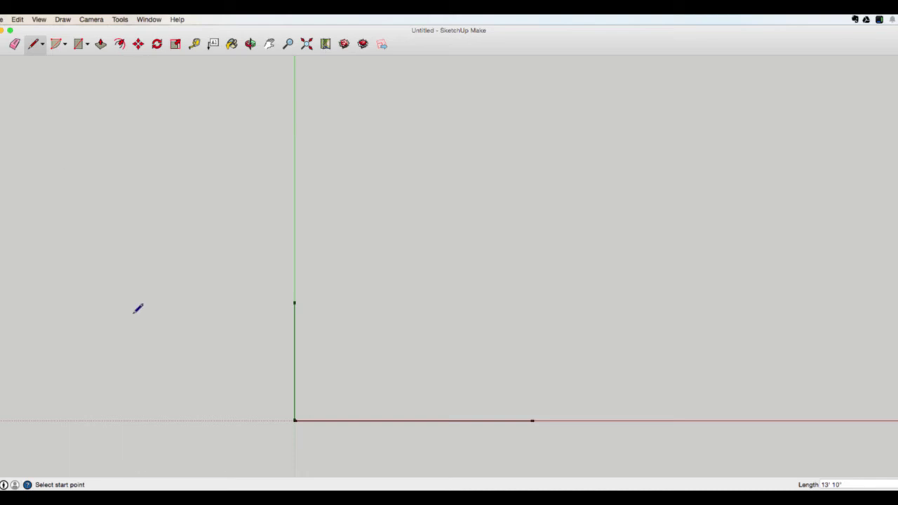
key("super+Tab")
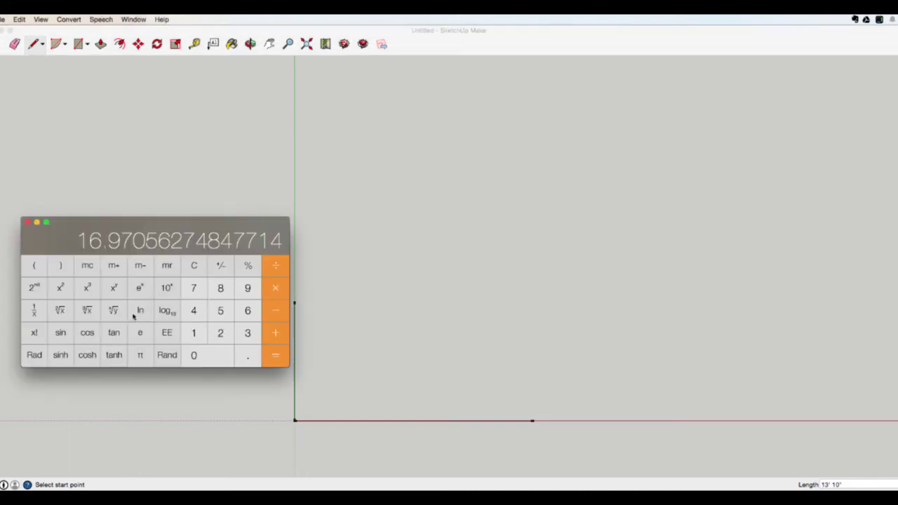
Compute the squares 12 × 12 = 144 and 6 × 6 = 36 in Calculator.
left_click(194, 335)
left_click(220, 333)
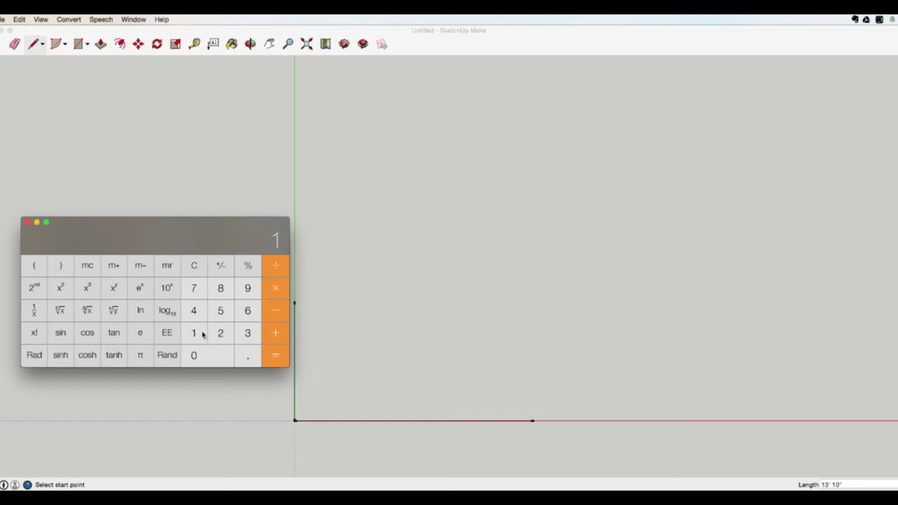
left_click(220, 332)
left_click(280, 356)
left_click(247, 311)
left_click(254, 311)
left_click(278, 358)
Add 36 + 144 = 180 and take its square root, 13.41640786499874.
left_click(194, 332)
left_click(194, 311)
left_click(194, 311)
left_click(274, 356)
left_click(59, 312)
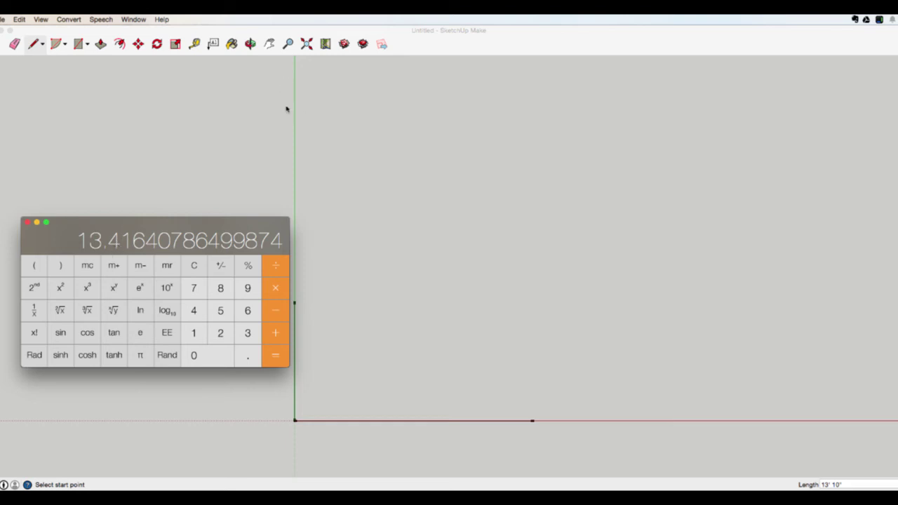
left_click(194, 44)
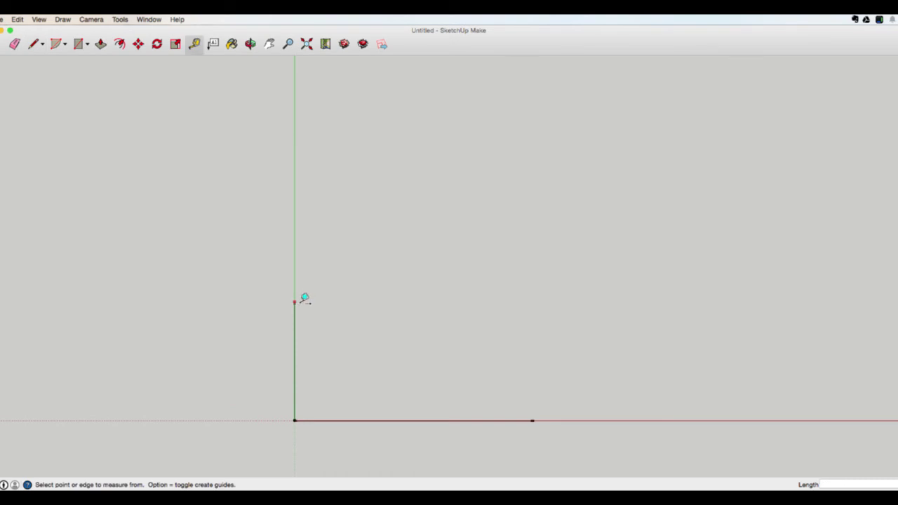
Tape-measure from the 6' line's top to the red line's end, reading about 13' 5".
left_click(294, 302)
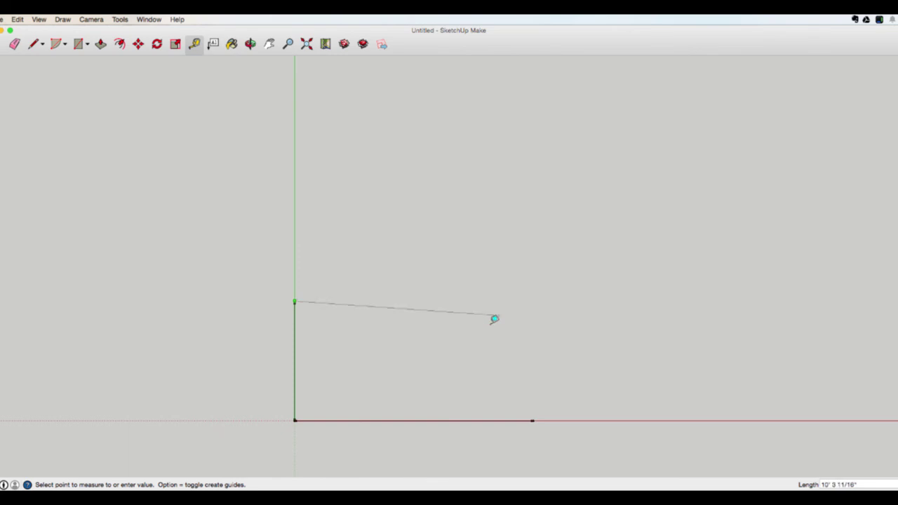
key("Escape")
left_click(295, 302)
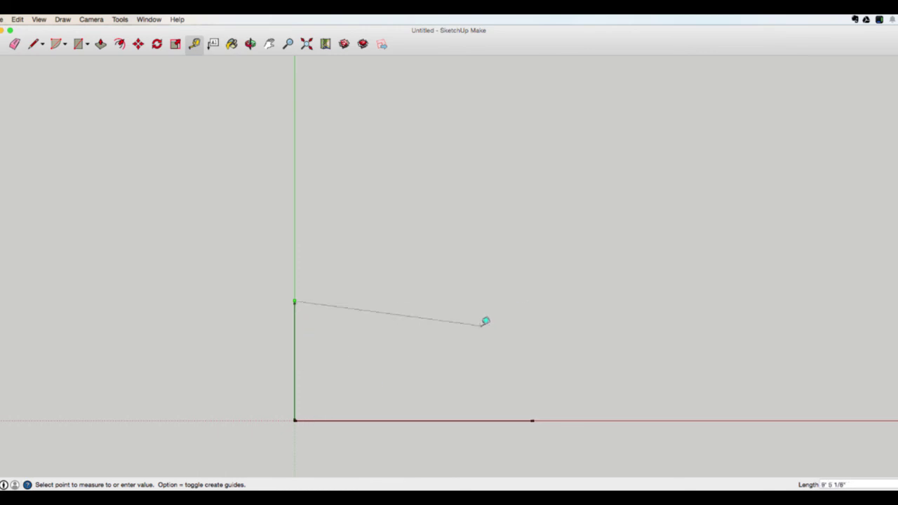
left_click(357, 382)
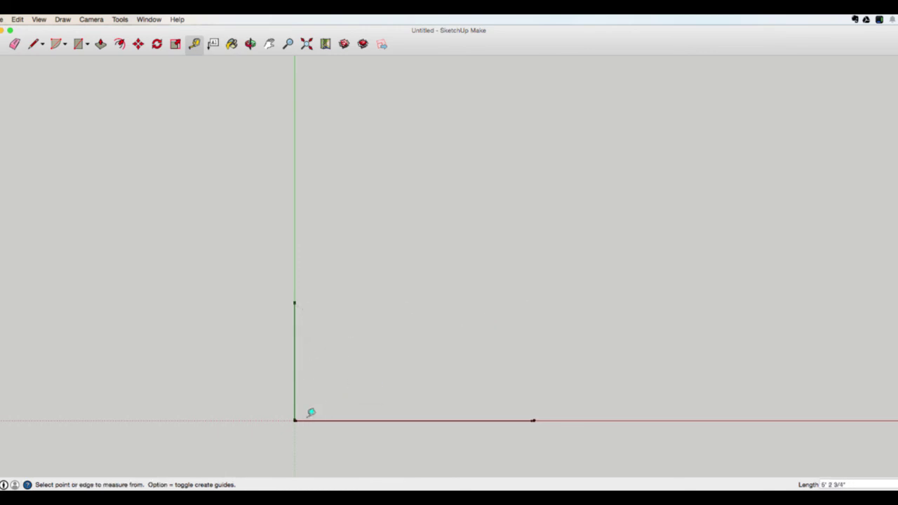
left_click(295, 420)
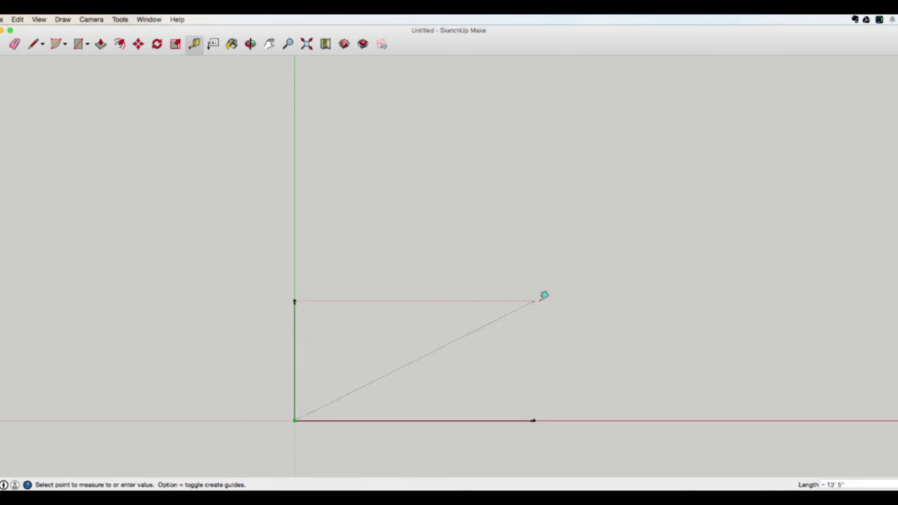